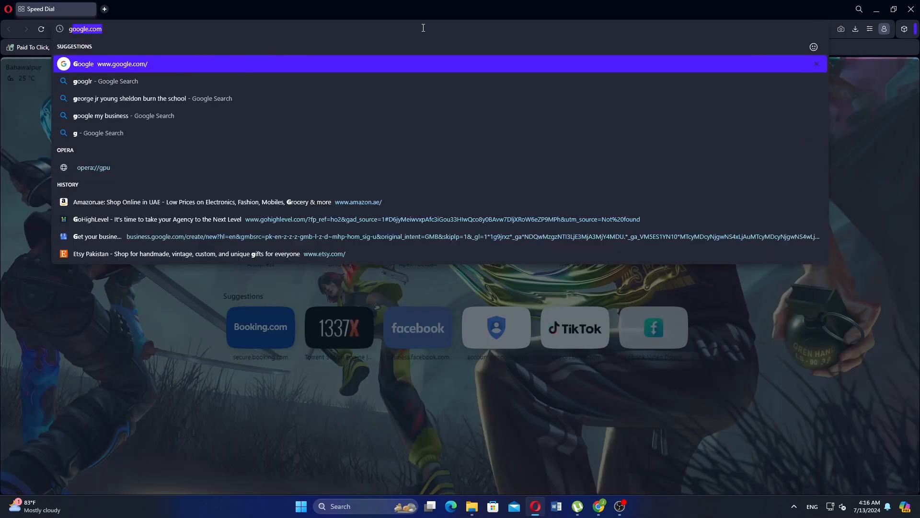
type("discord")
Search Google for discord, then go to discord.com/developers in a new tab
key("Return")
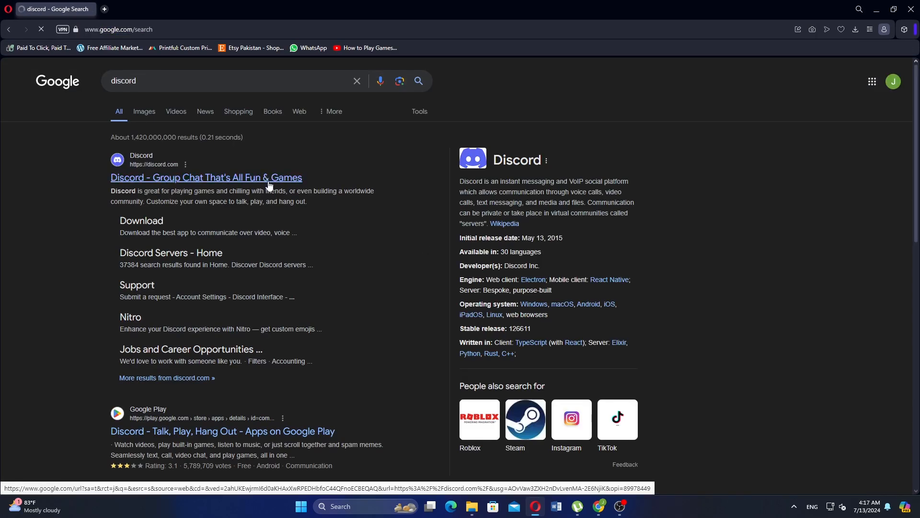
key("ctrl+t")
type("discorf.com/de")
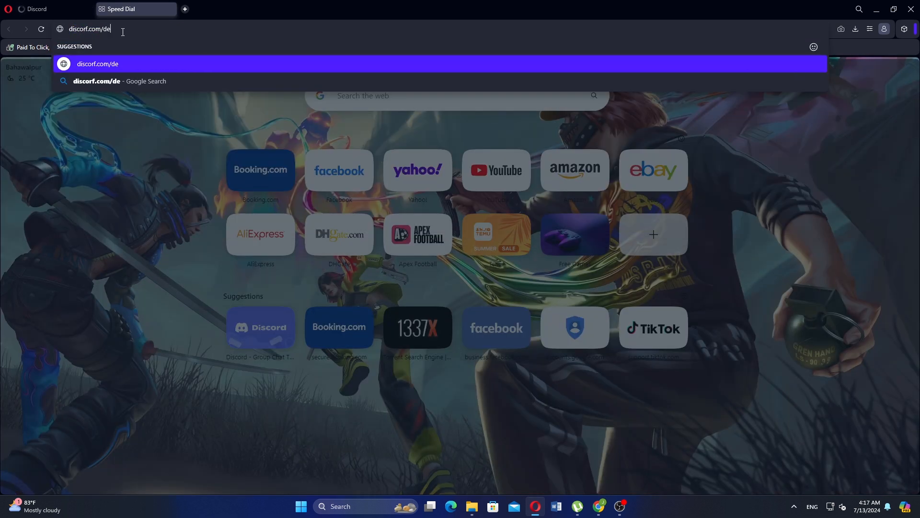
key("Return")
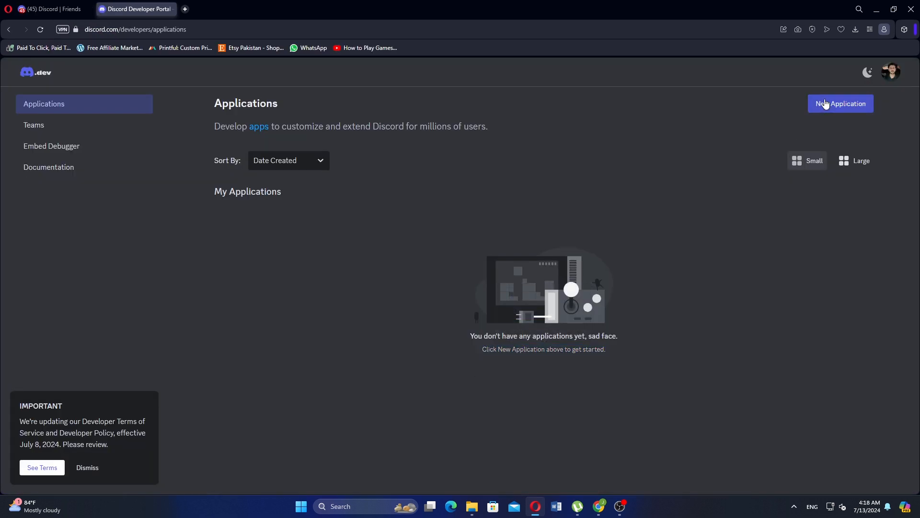
Create a new application named from autofill, agreeing to the terms, and go to its OAuth2 settings
left_click(841, 104)
left_click(429, 259)
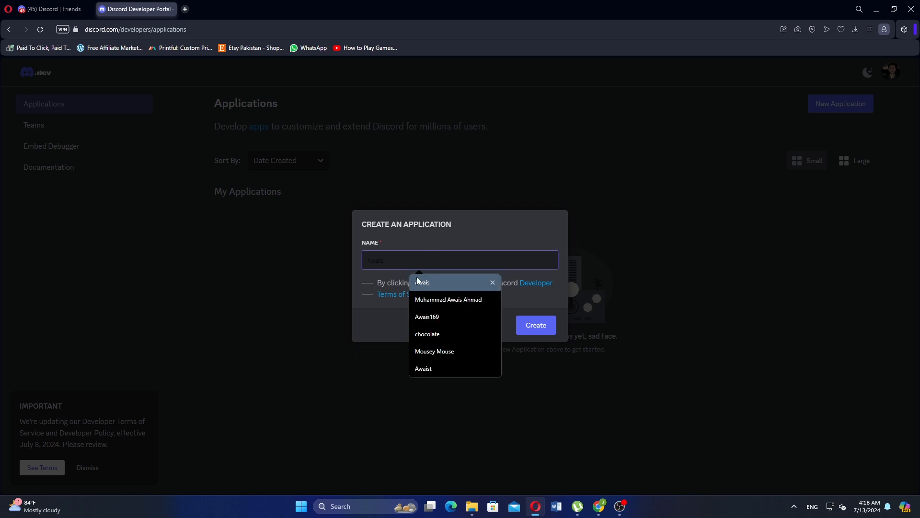
left_click(421, 281)
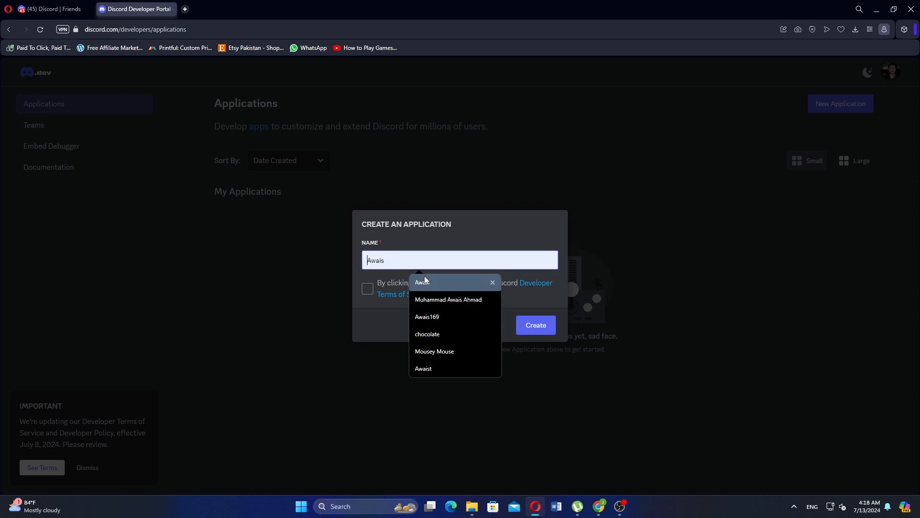
left_click(368, 288)
left_click(536, 324)
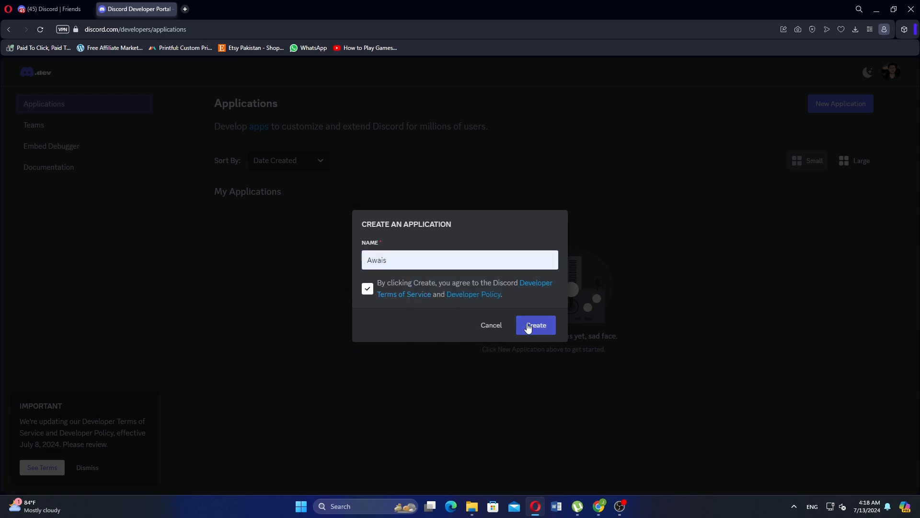
left_click(45, 224)
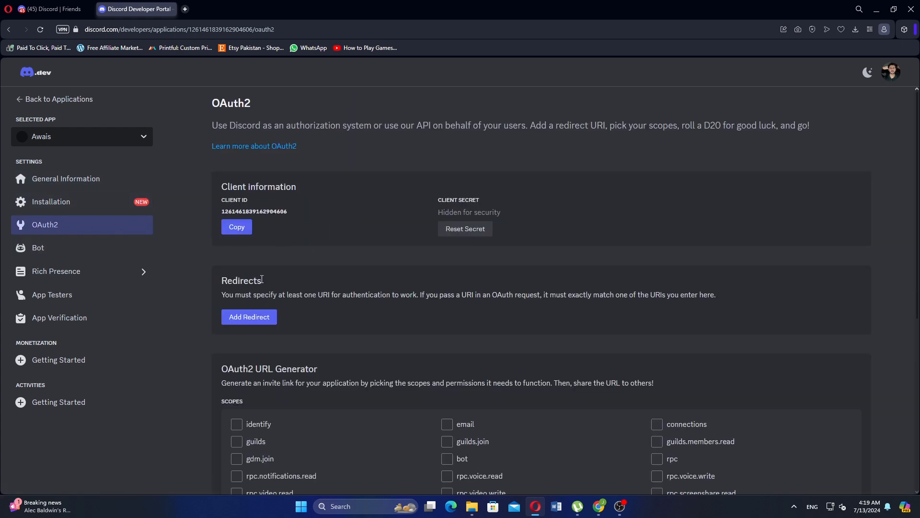
scroll(262, 279, "down", 3)
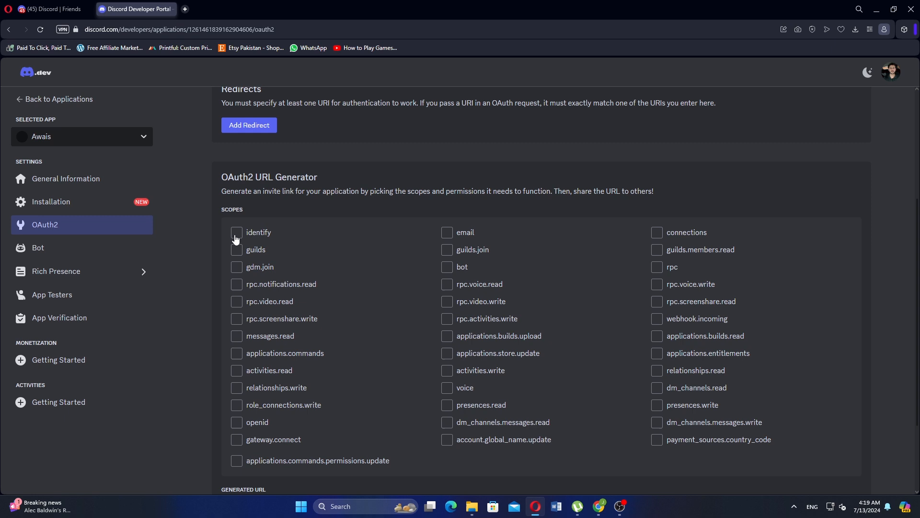
Tick the identify scope and check the empty Select Redirect URL list
left_click(235, 232)
scroll(280, 322, "down", 2)
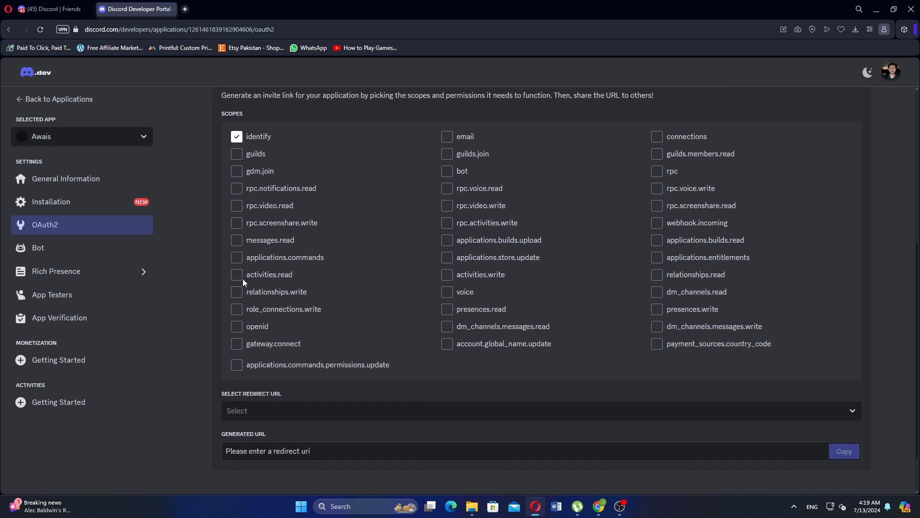
left_click(275, 407)
left_click(287, 409)
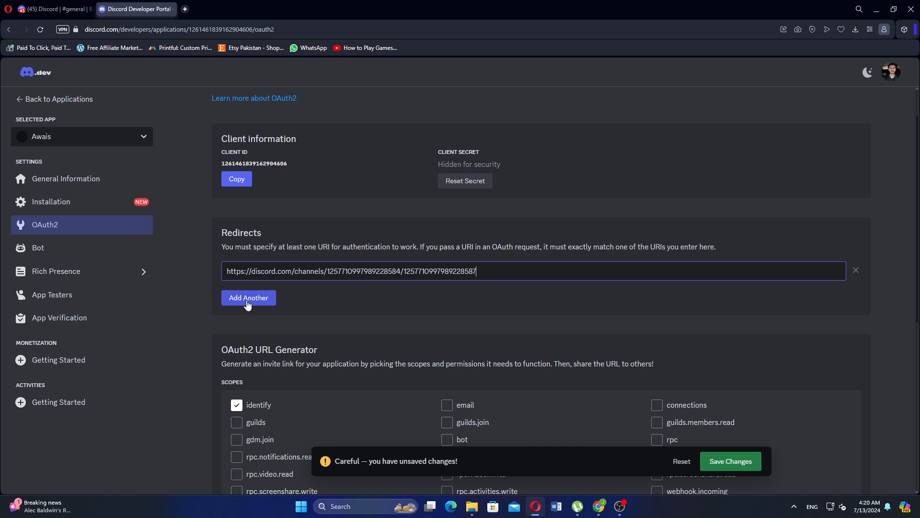
scroll(247, 302, "down", 5)
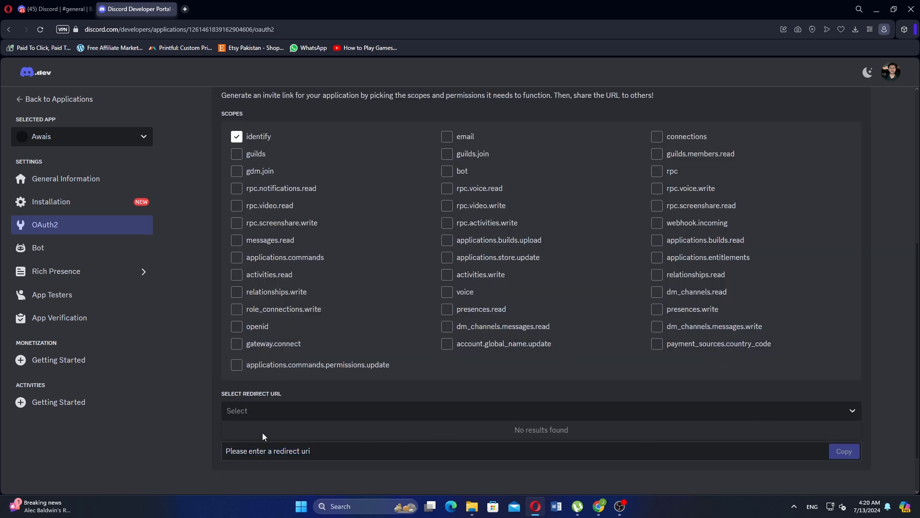
scroll(280, 416, "up", 2)
scroll(275, 409, "up", 4)
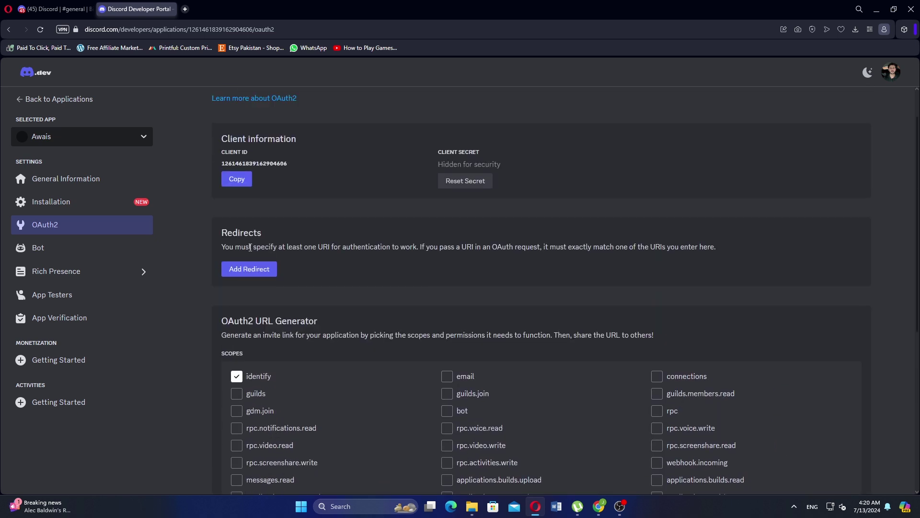
Add the pasted discord.com channel URL as redirect, save changes, and select it in the URL generator
left_click(254, 273)
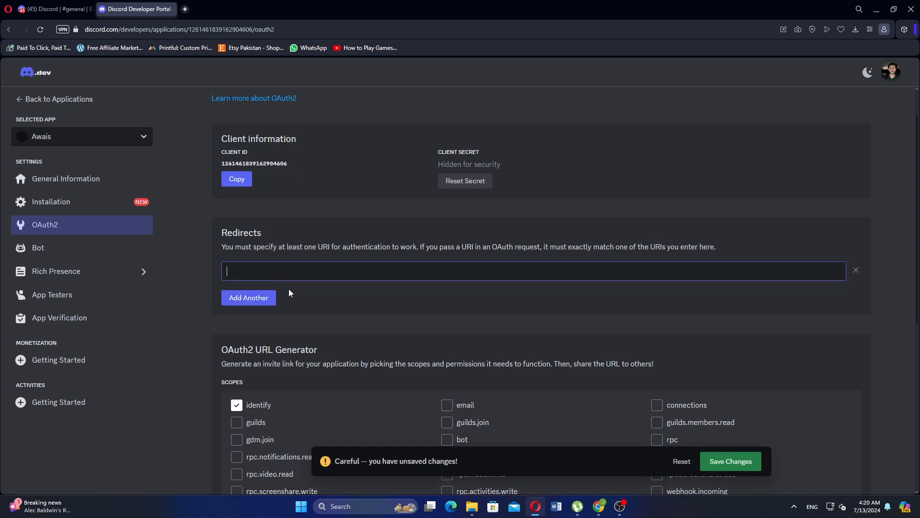
key("ctrl+v")
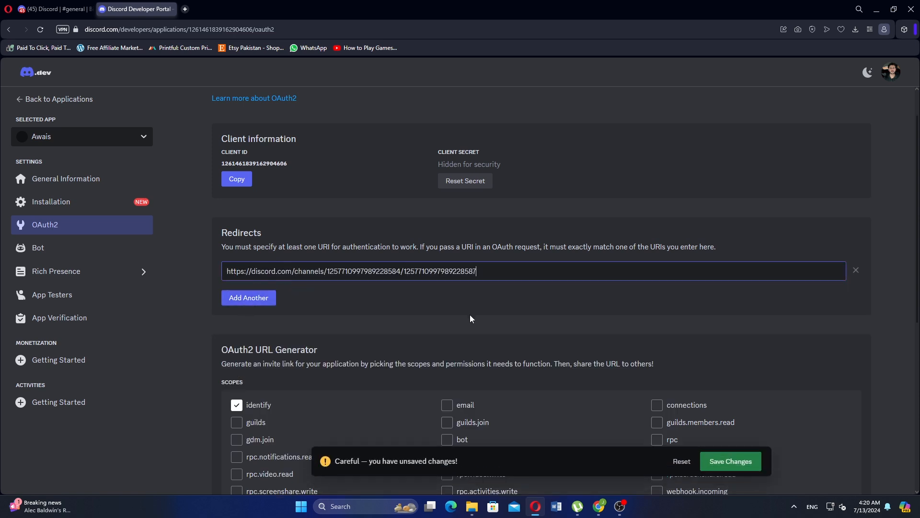
scroll(484, 326, "down", 5)
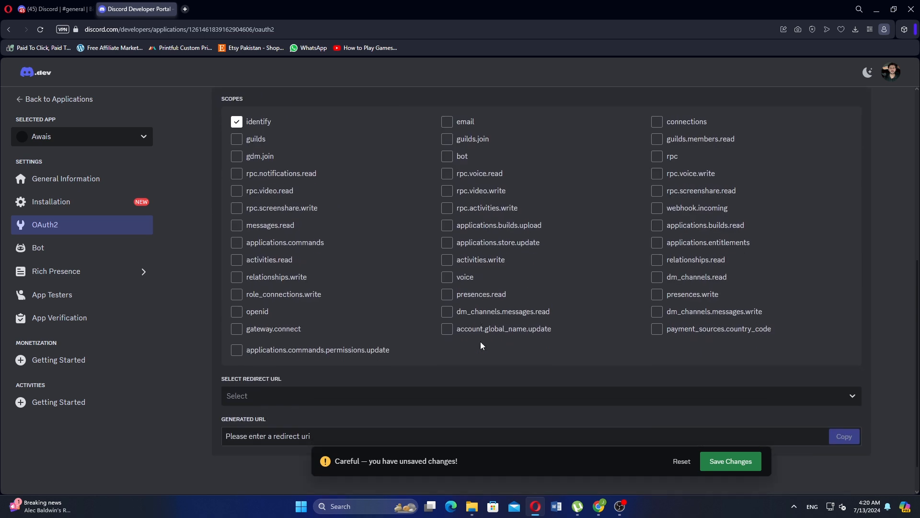
scroll(480, 341, "down", 1)
left_click(726, 461)
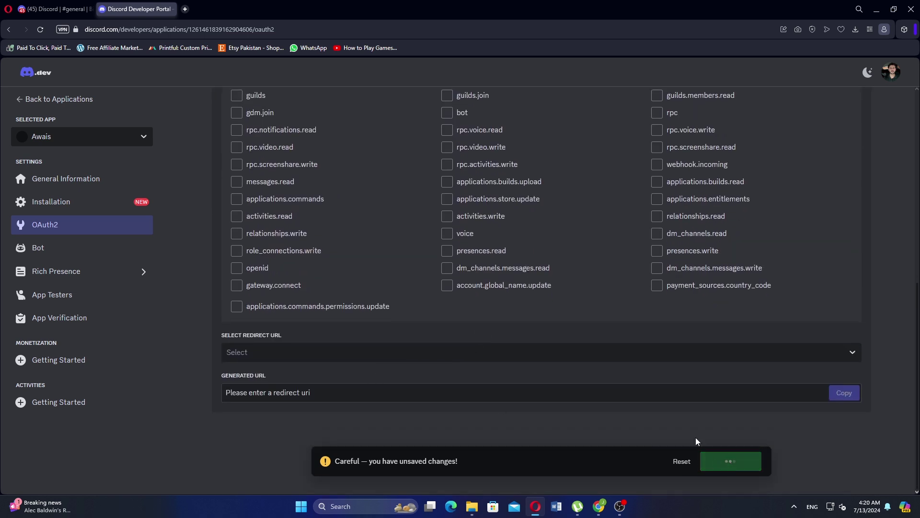
left_click(488, 352)
left_click(380, 375)
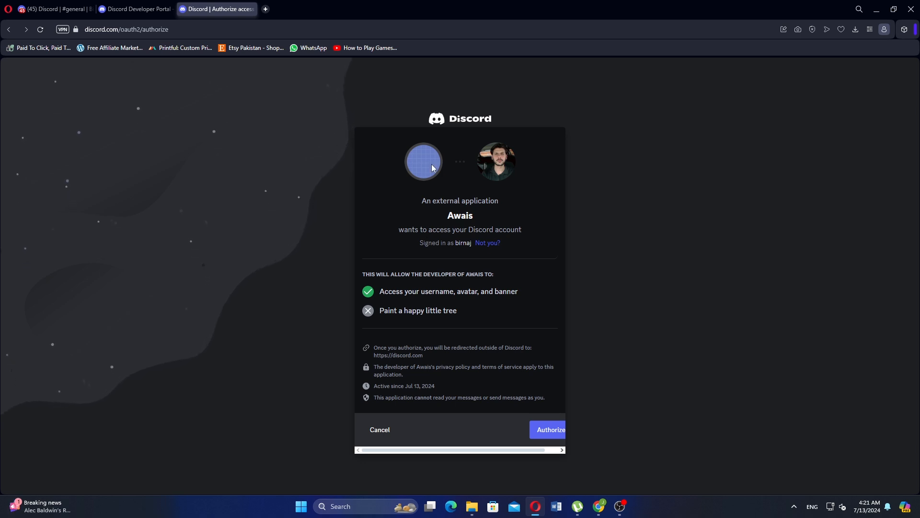
Authorize the Awais application to access the account from the generated URL
left_click(548, 429)
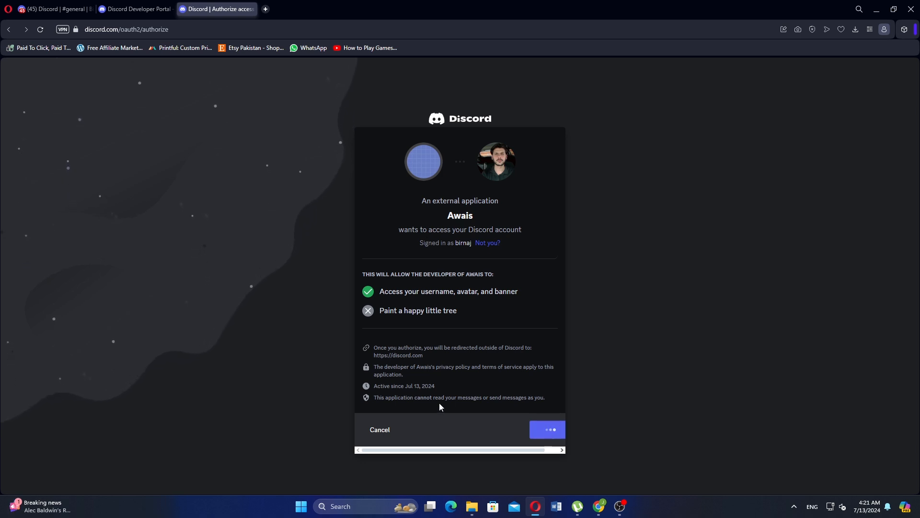